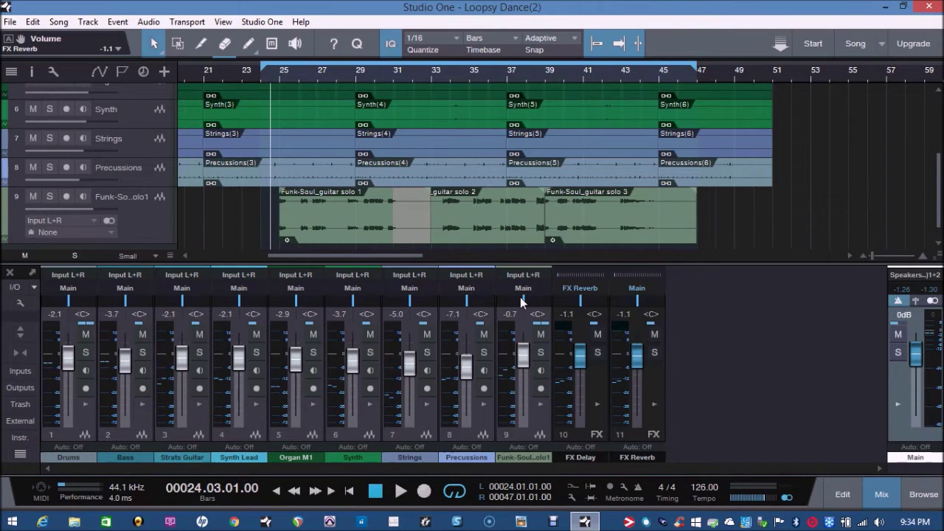
# - Listen to the current mix, then solo the guitar solo, FX Delay and FX Reverb channels
pyautogui.click(400, 490)
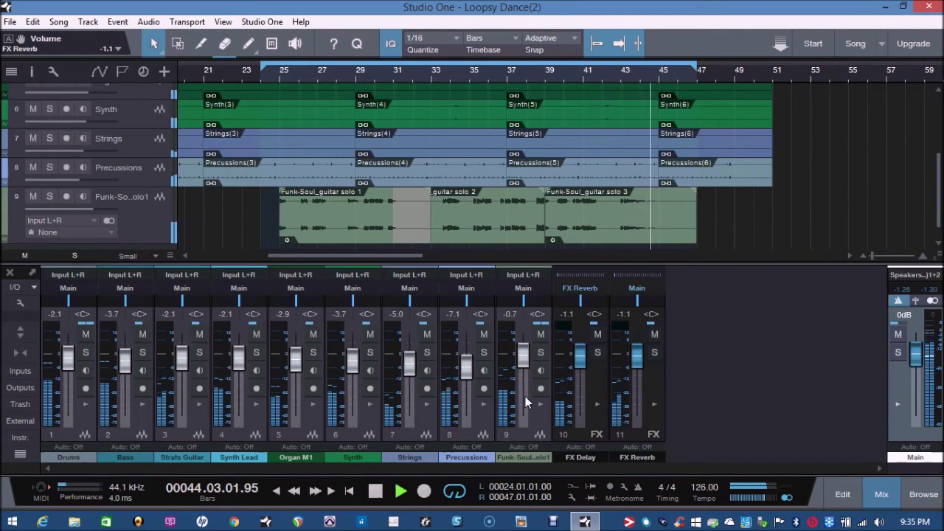
pyautogui.click(375, 492)
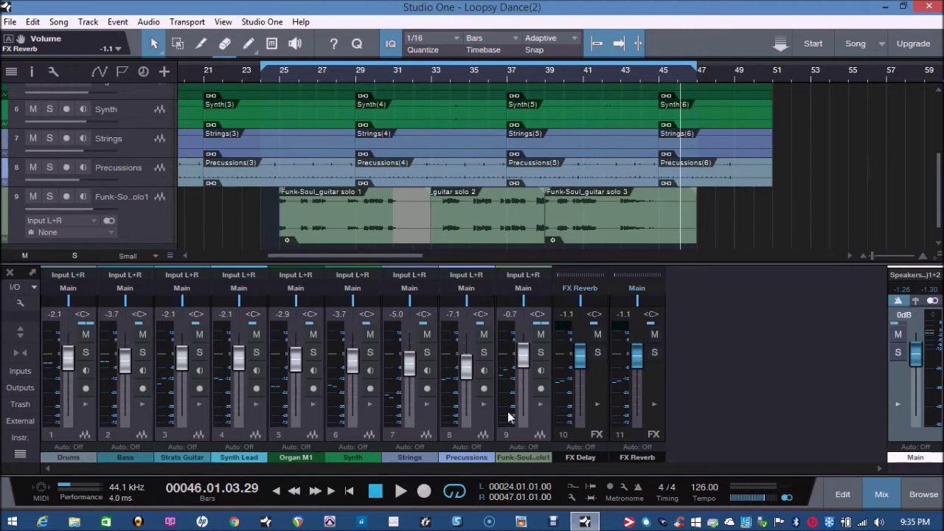
pyautogui.click(540, 353)
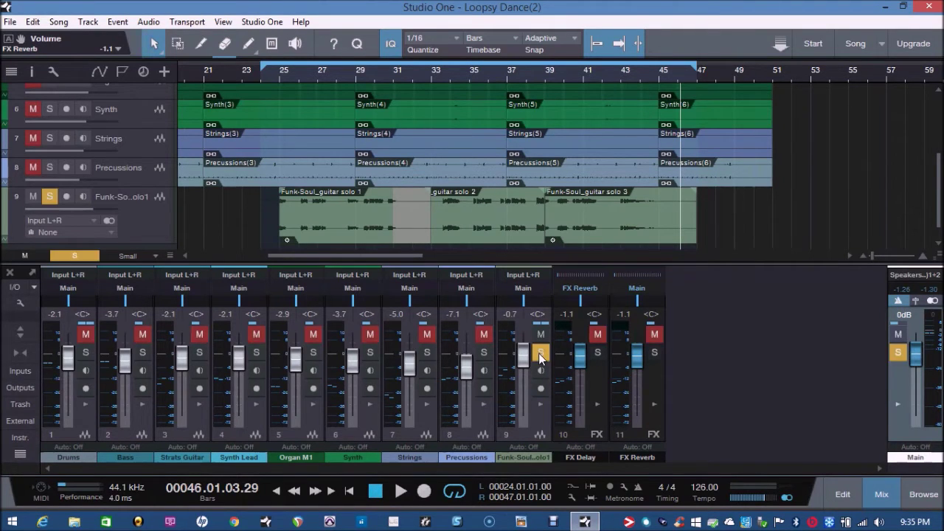
pyautogui.click(597, 353)
pyautogui.click(654, 352)
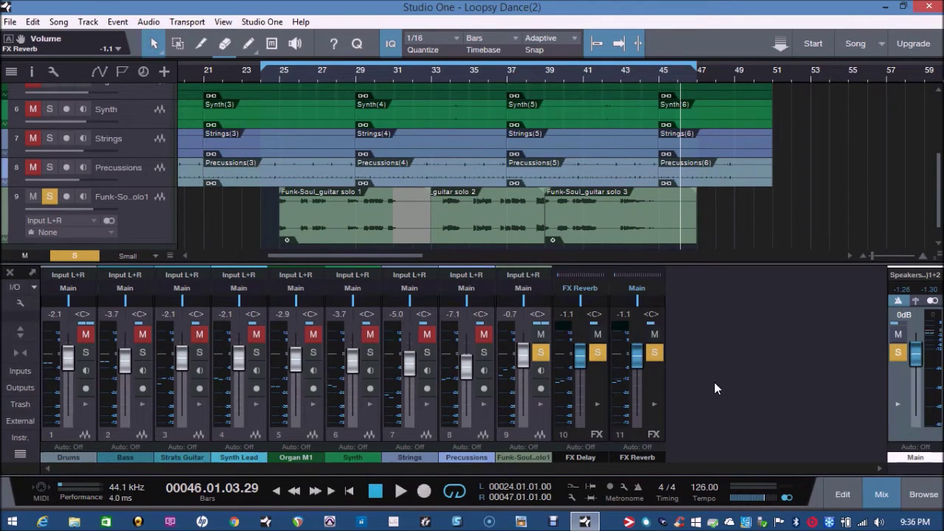
# - Play the soloed guitar solo from bar 24, stopping near bar 38
pyautogui.click(276, 72)
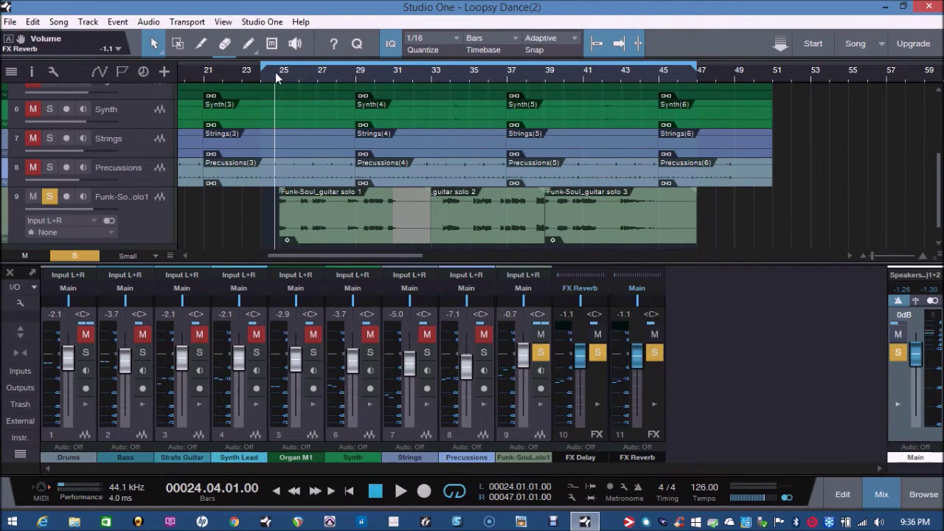
pyautogui.press('space')
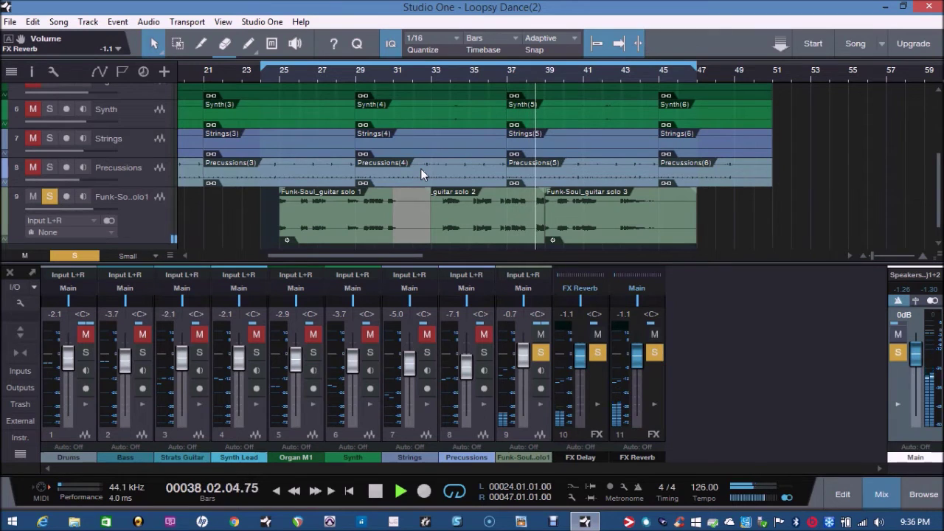
pyautogui.press('space')
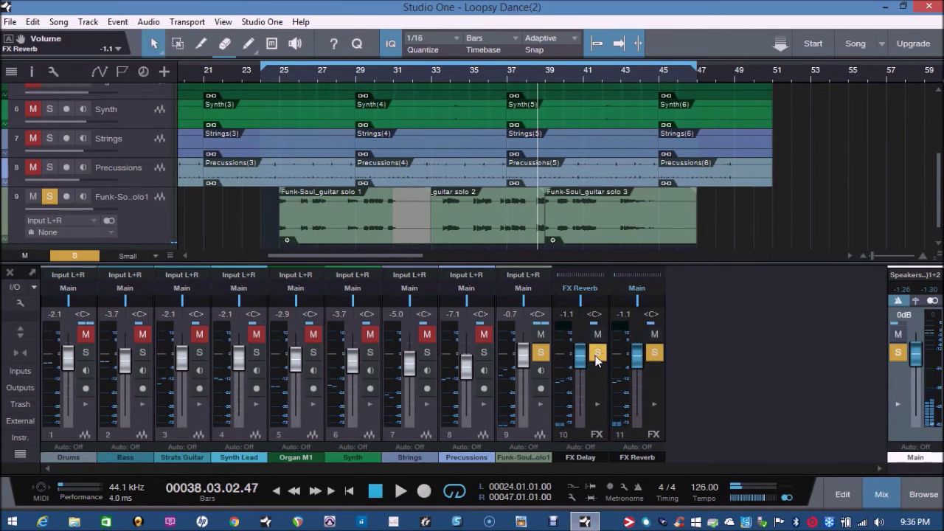
# - Unsolo FX Delay and FX Reverb, then view and close the guitar channel's Channel Strip insert
pyautogui.click(597, 354)
pyautogui.click(654, 353)
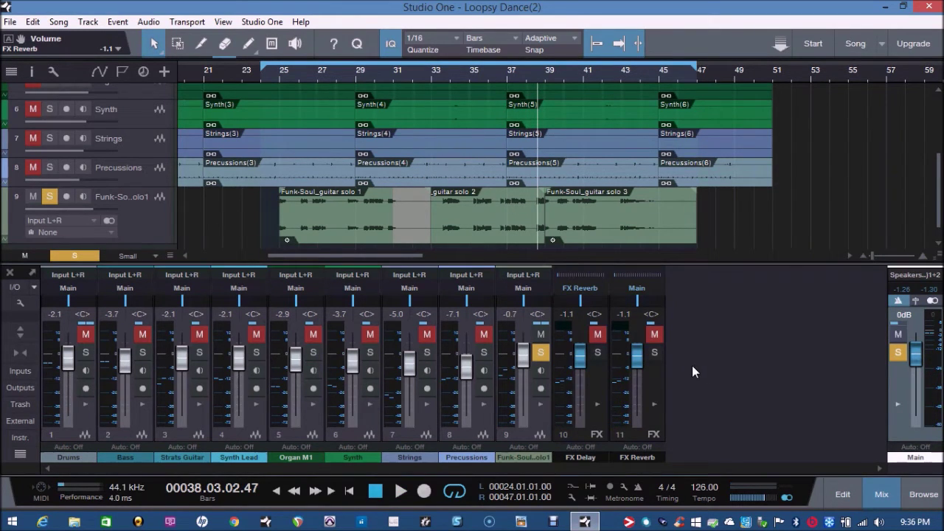
pyautogui.click(540, 403)
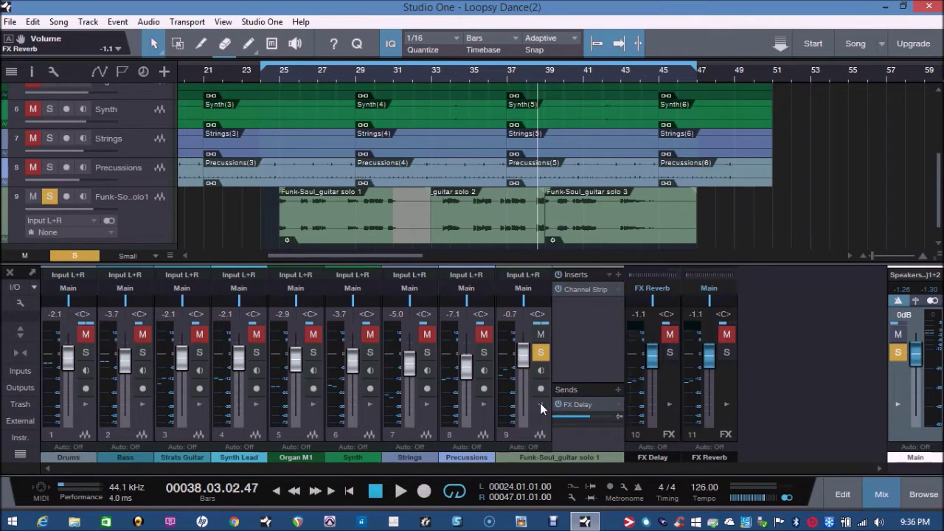
pyautogui.click(585, 289)
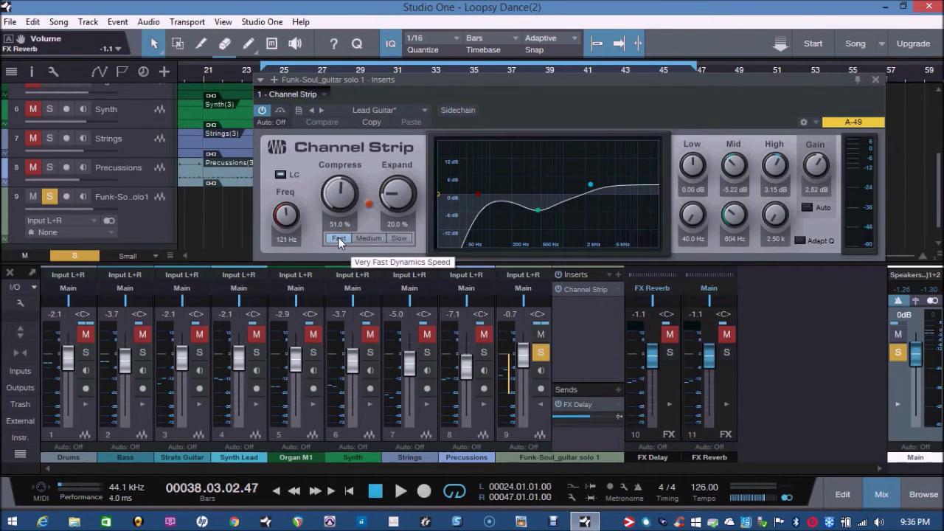
pyautogui.click(874, 79)
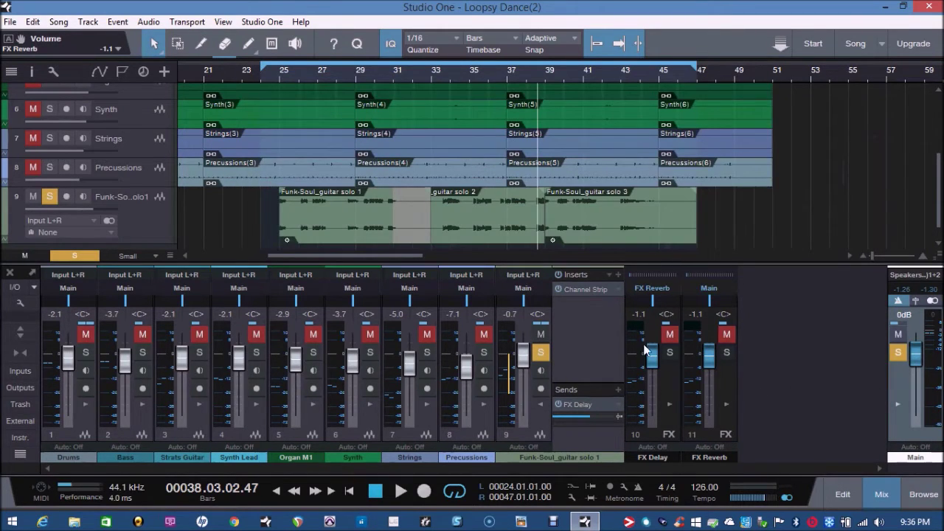
pyautogui.press('space')
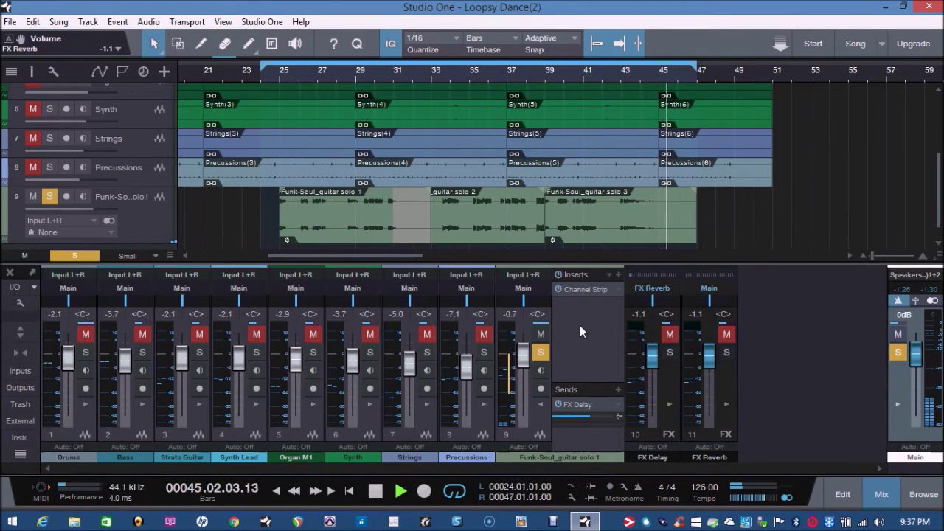
pyautogui.press('space')
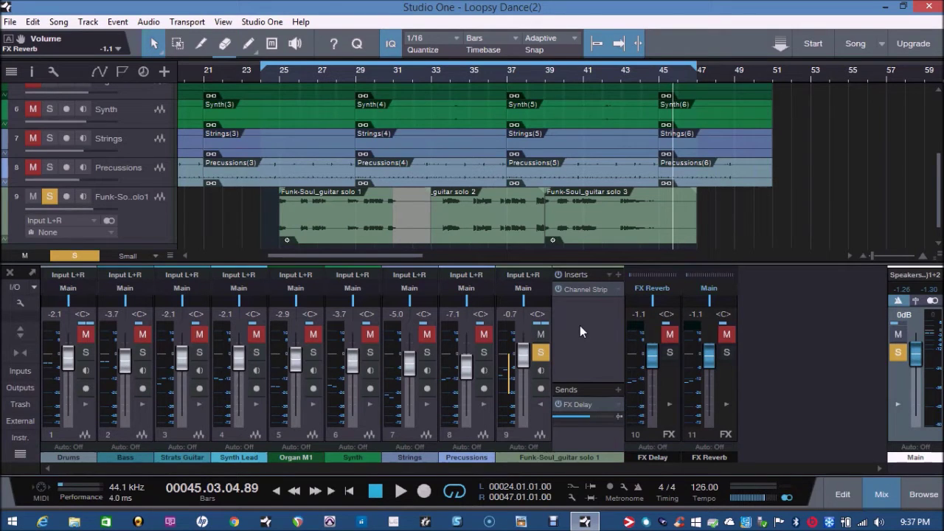
pyautogui.click(668, 404)
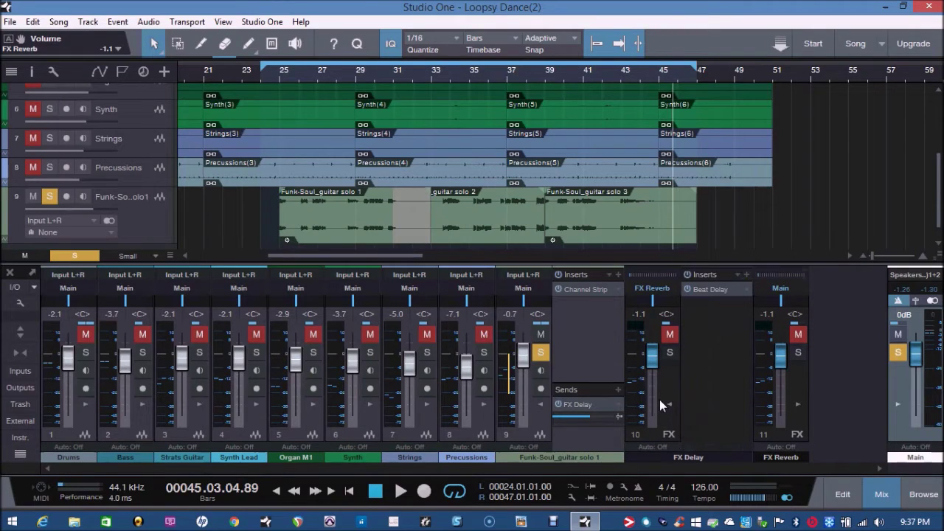
# - Expand the FX Reverb channel's inserts and show where the FX Delay output is routed
pyautogui.click(798, 404)
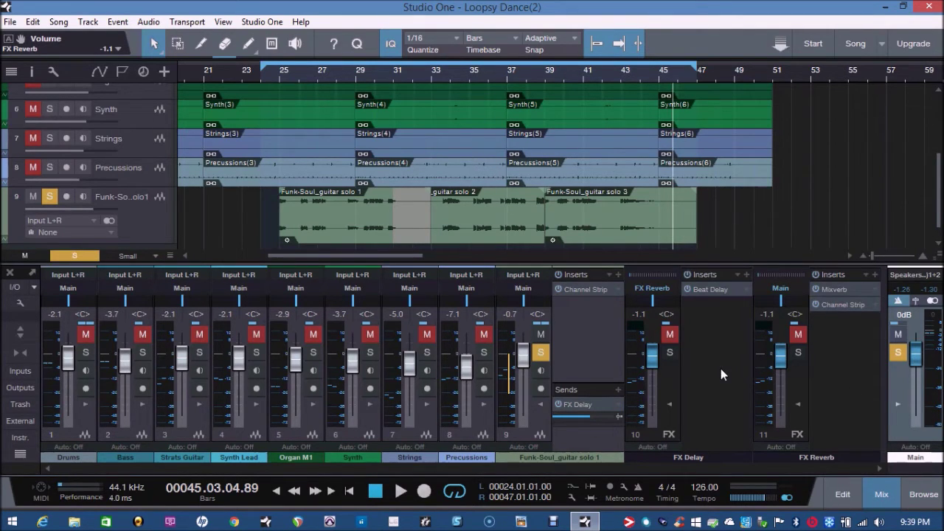
pyautogui.click(655, 290)
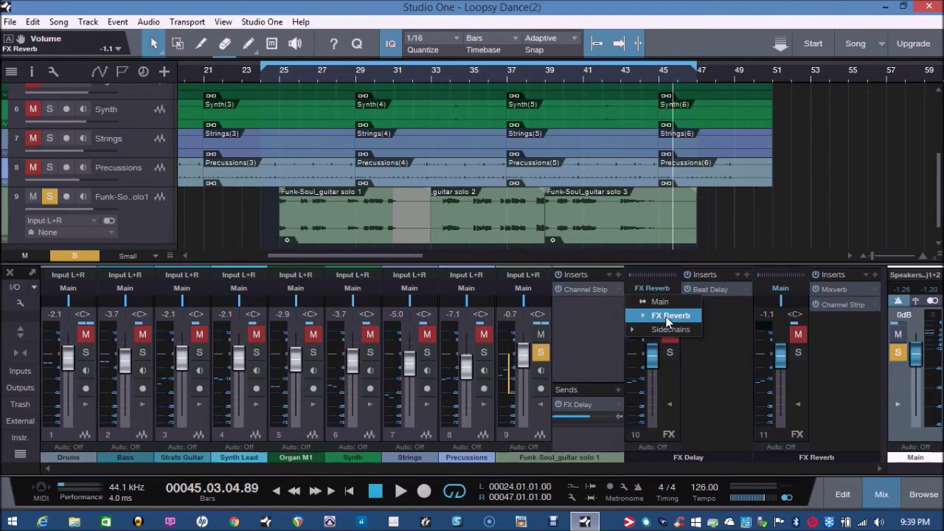
pyautogui.click(717, 362)
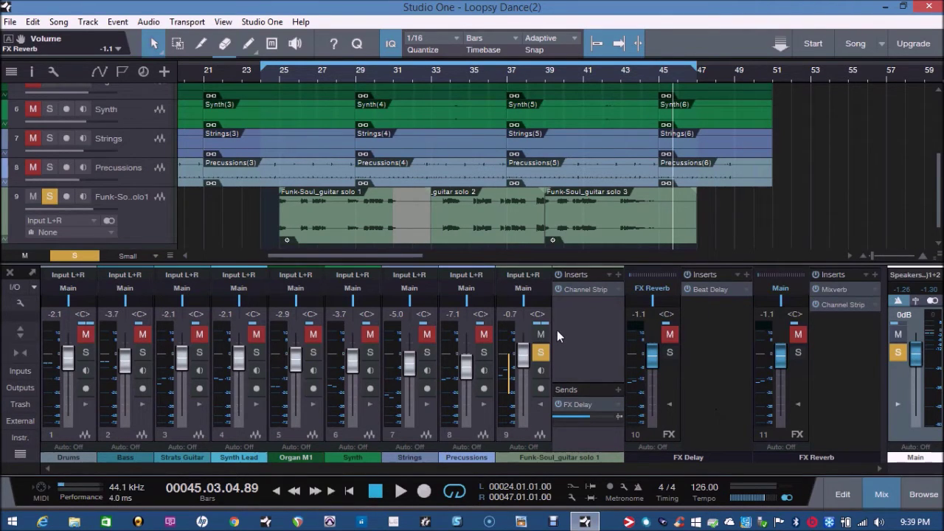
pyautogui.click(573, 346)
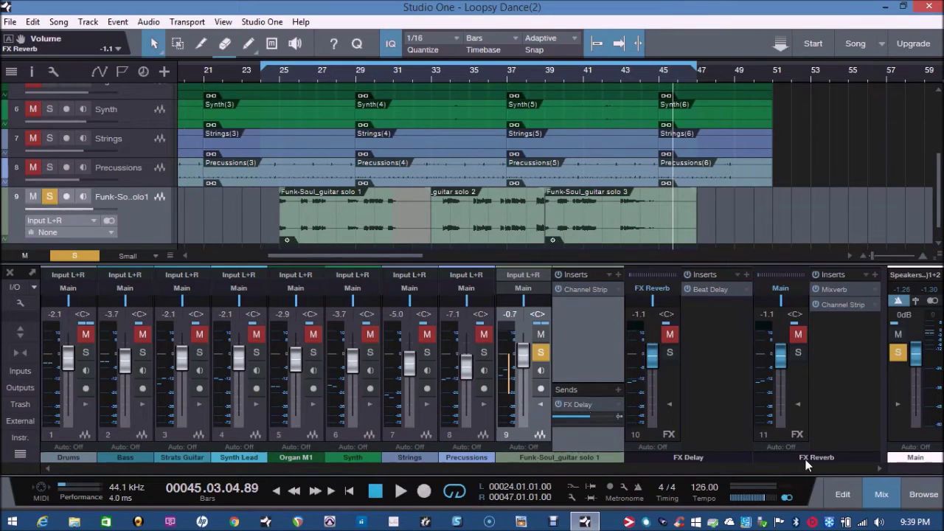
# - Check FX Delay's Beat Delay, route its output to FX Reverb, and open the reverb's Mixverb
pyautogui.click(717, 408)
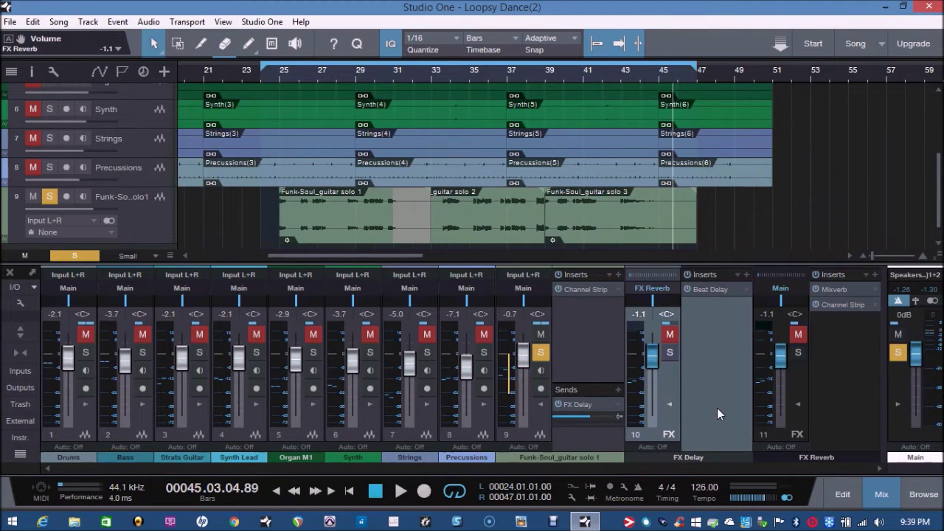
pyautogui.click(710, 289)
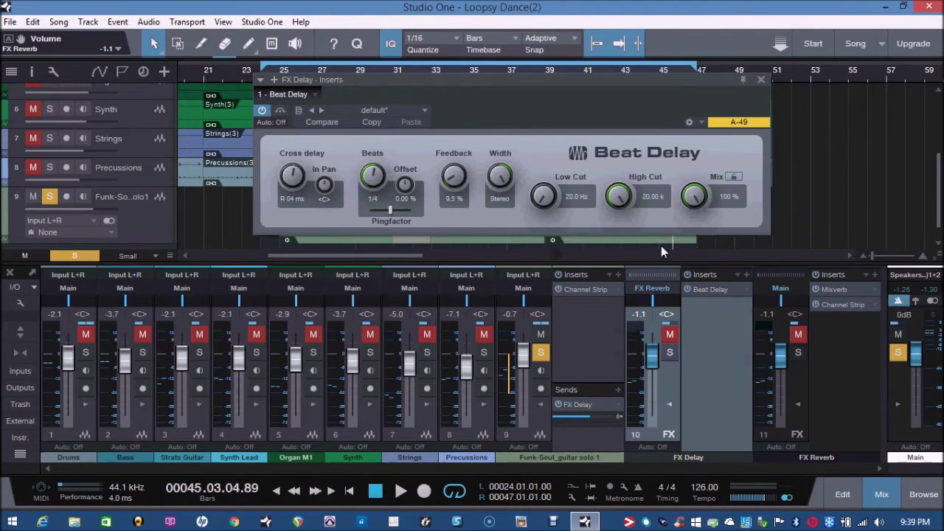
pyautogui.click(653, 289)
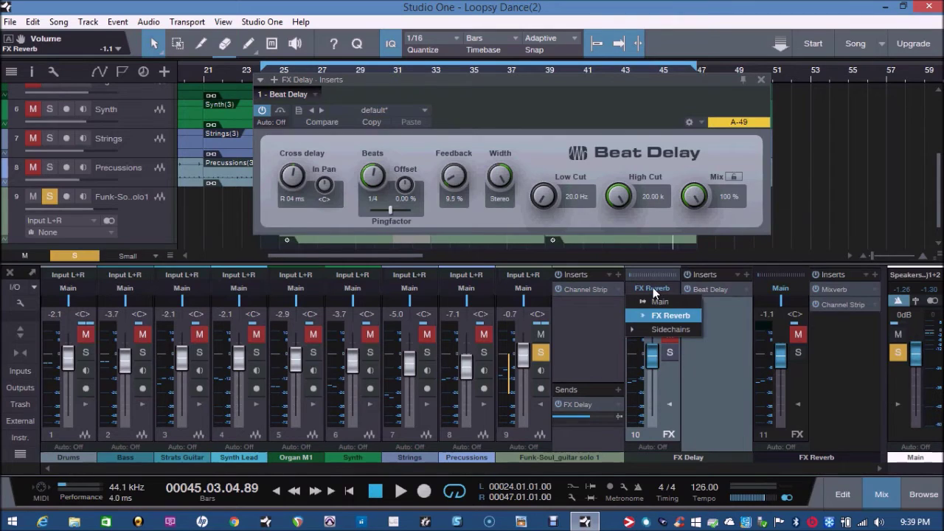
pyautogui.click(669, 316)
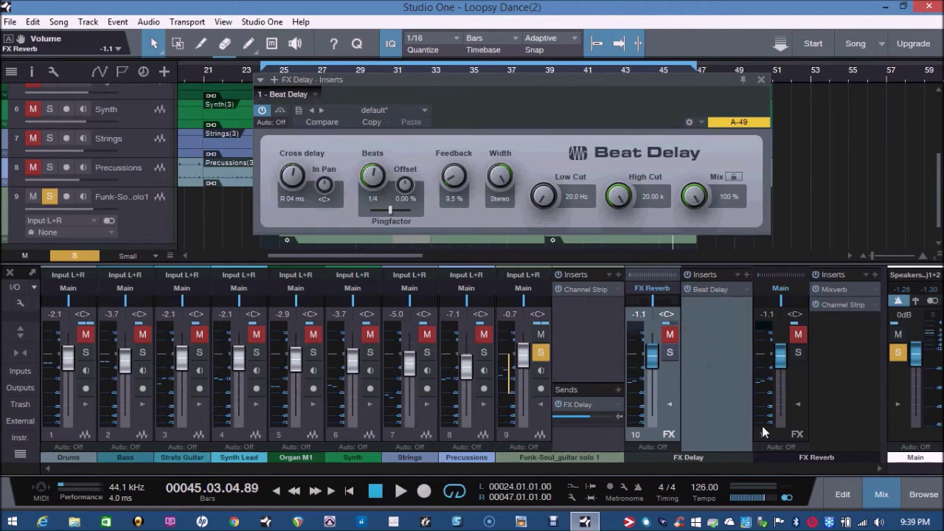
pyautogui.click(842, 386)
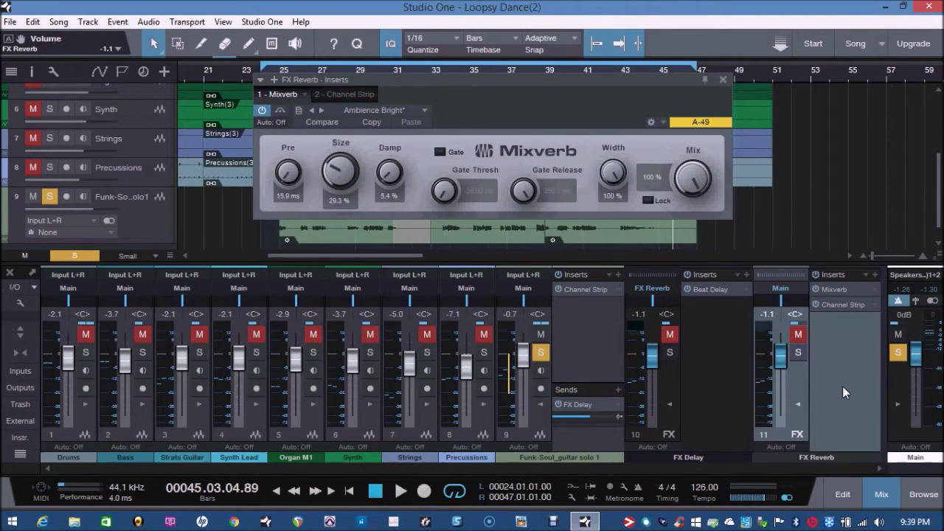
# - Inspect the FX Reverb channel's Mixverb and Channel Strip inserts, then close the effects window
pyautogui.click(836, 289)
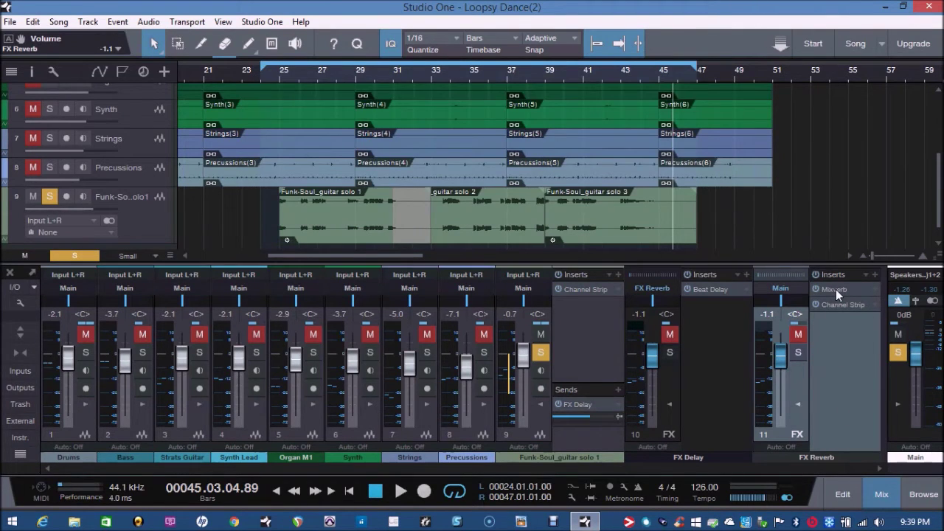
pyautogui.click(835, 289)
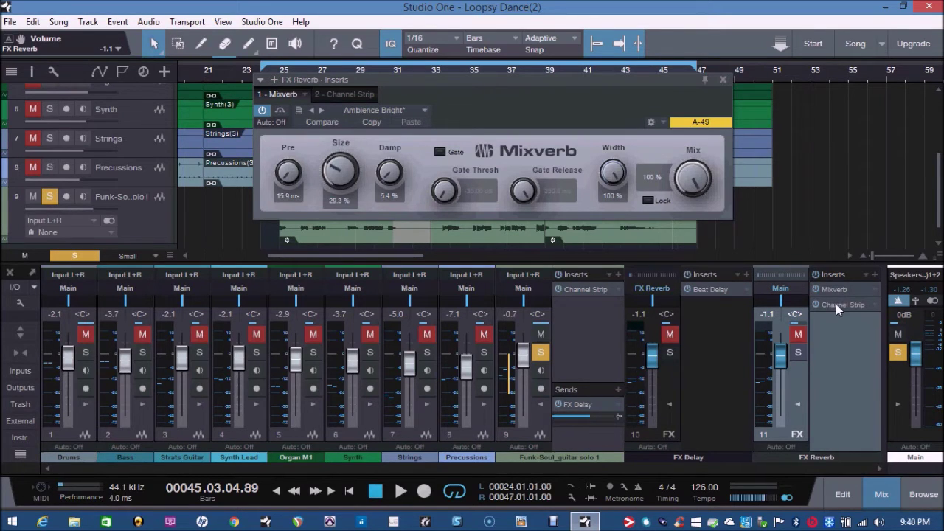
pyautogui.click(835, 304)
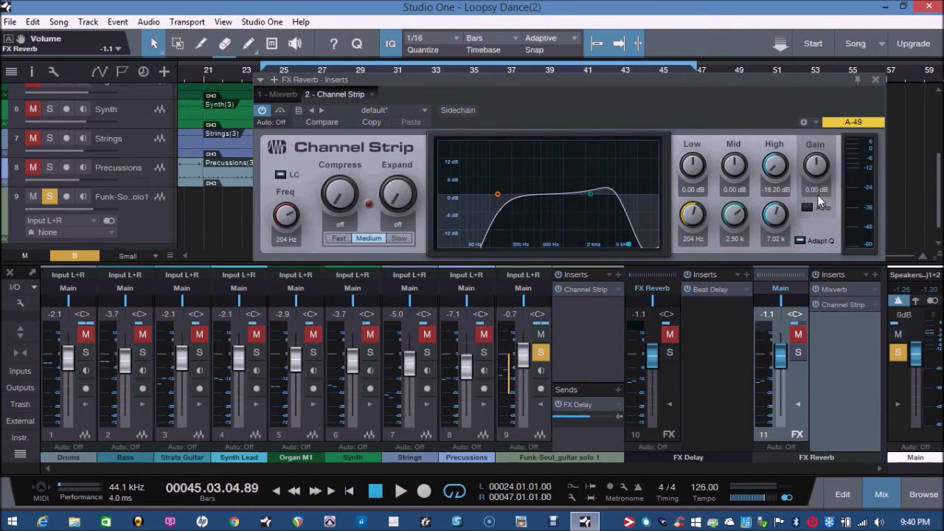
pyautogui.click(876, 79)
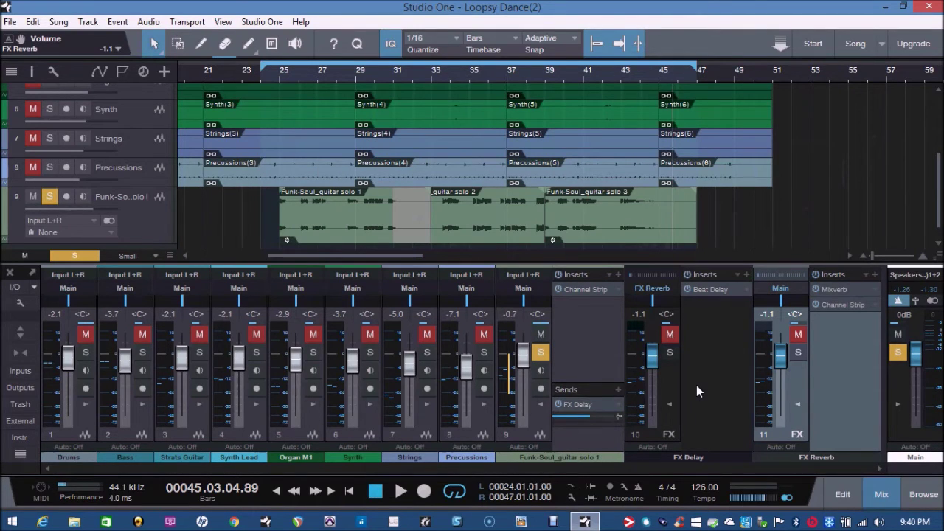
# - Solo FX Delay and play the guitar solo from bar 24, stopping at bar 31
pyautogui.click(672, 353)
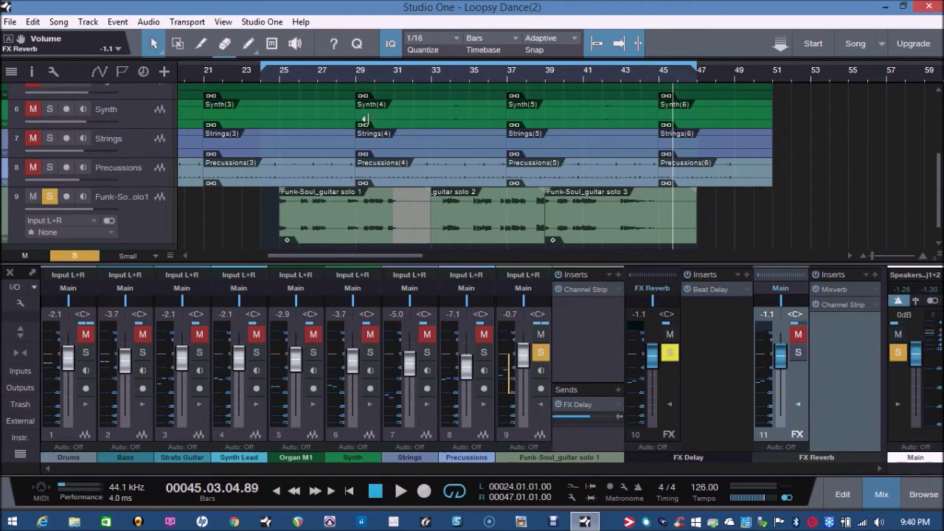
pyautogui.click(277, 70)
pyautogui.press('space')
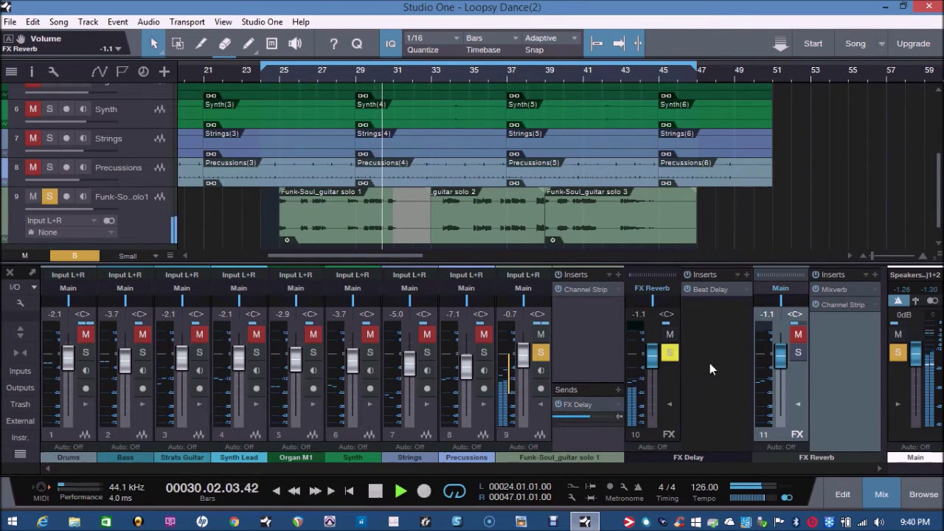
pyautogui.press('space')
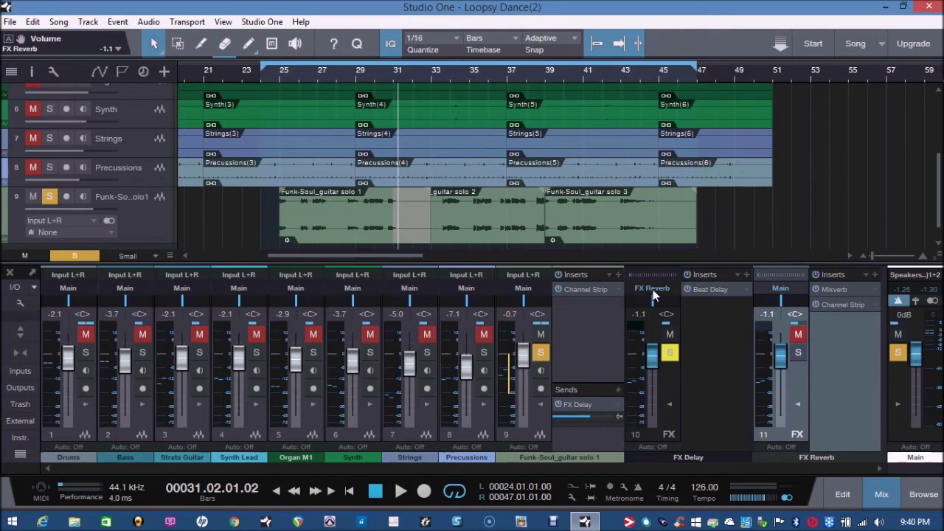
# - Select the FX channels, solo FX Reverb, and mute the guitar solo's FX Delay send
pyautogui.click(703, 365)
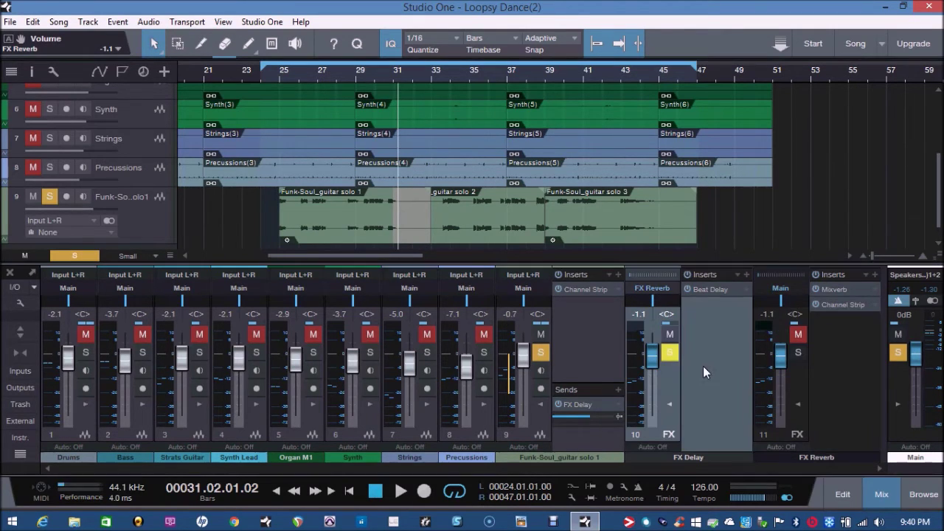
pyautogui.click(838, 352)
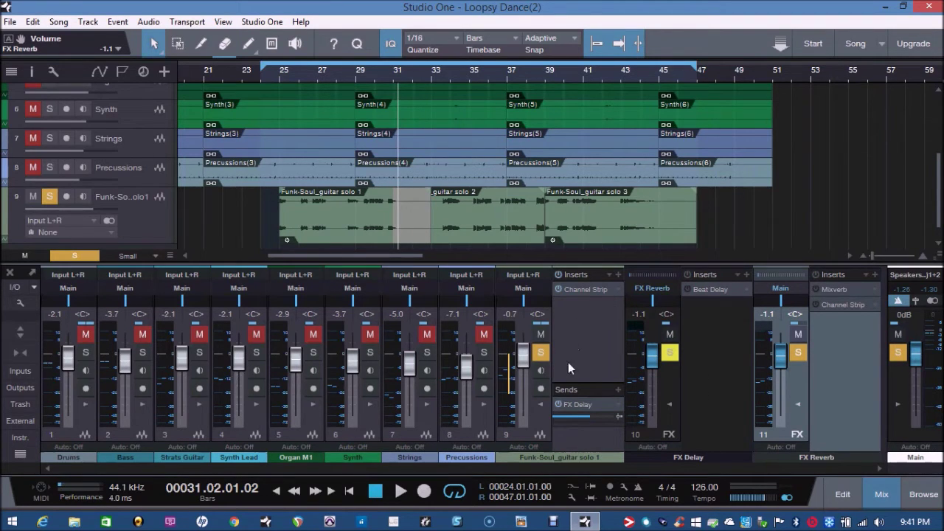
pyautogui.click(559, 404)
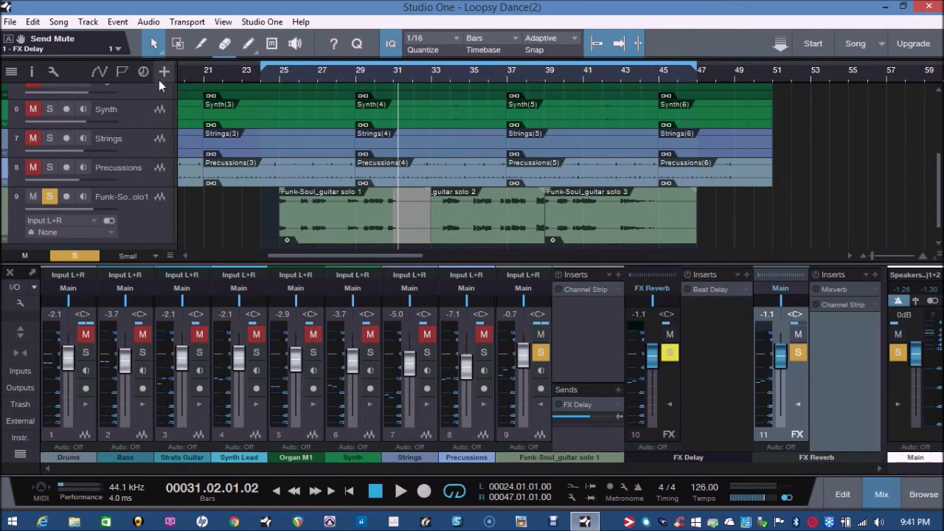
# - Play from bar 24 with the delay send muted, then re-enable the guitar's FX Delay send
pyautogui.click(274, 71)
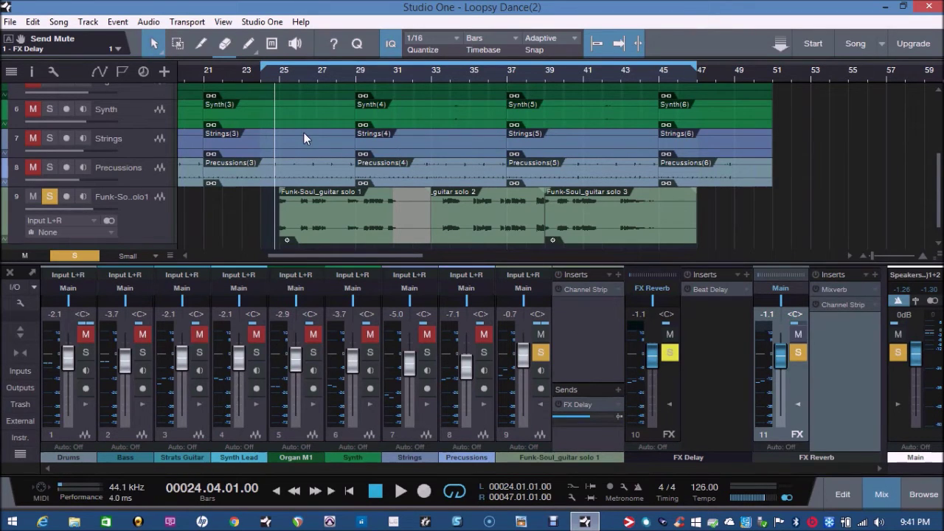
pyautogui.press('space')
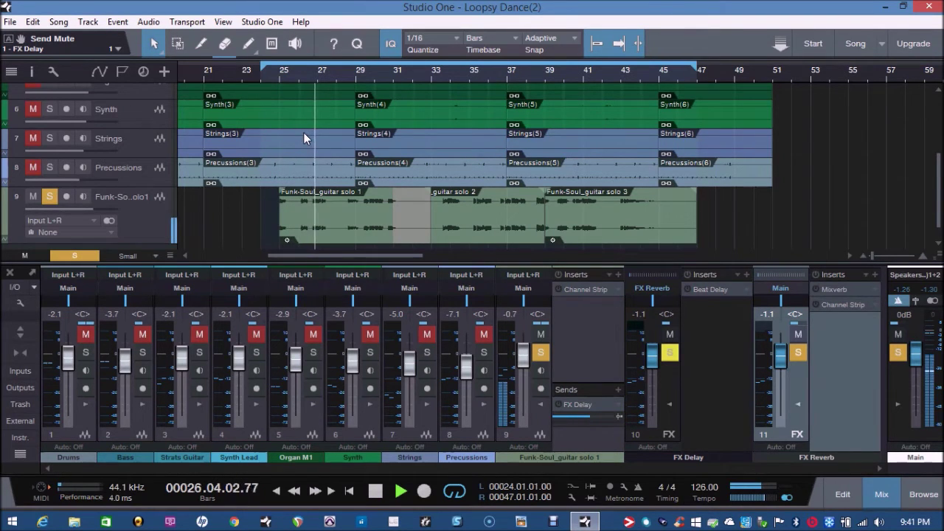
pyautogui.press('space')
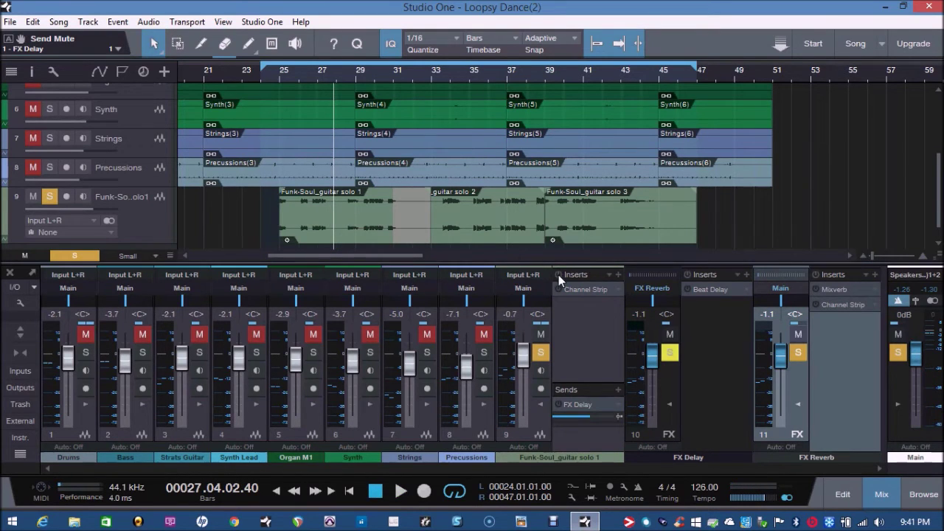
pyautogui.press('space')
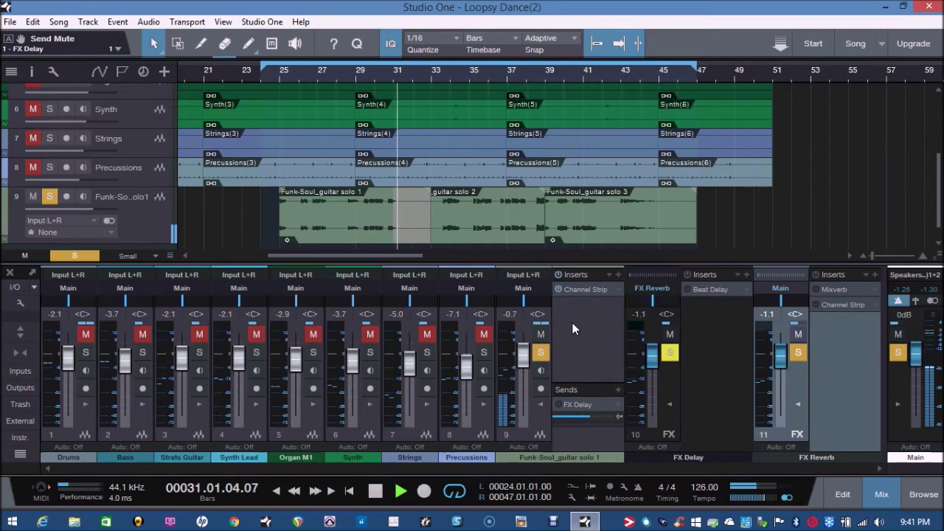
pyautogui.press('space')
pyautogui.click(558, 405)
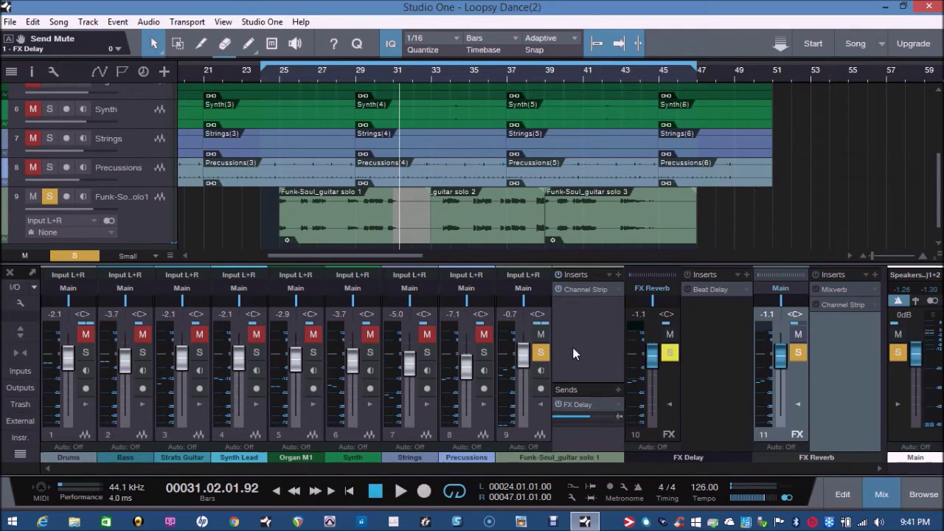
pyautogui.click(711, 351)
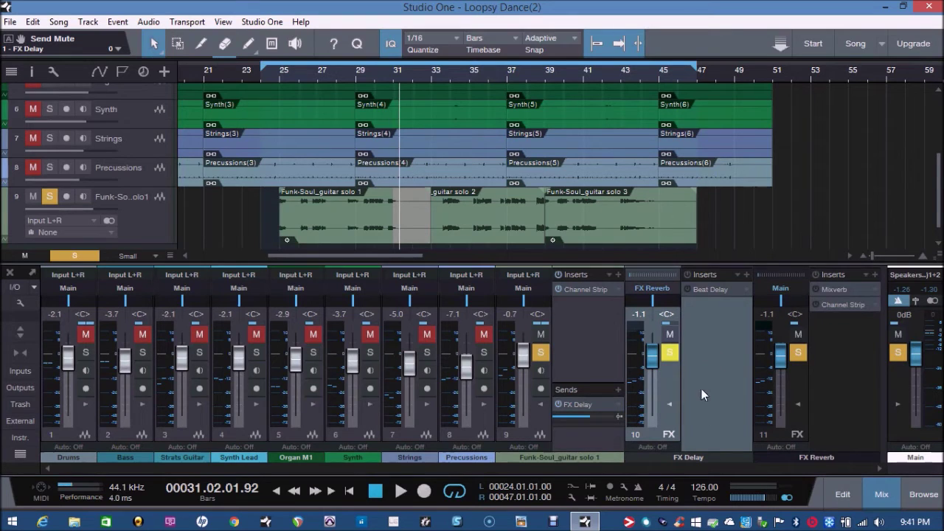
pyautogui.press('space')
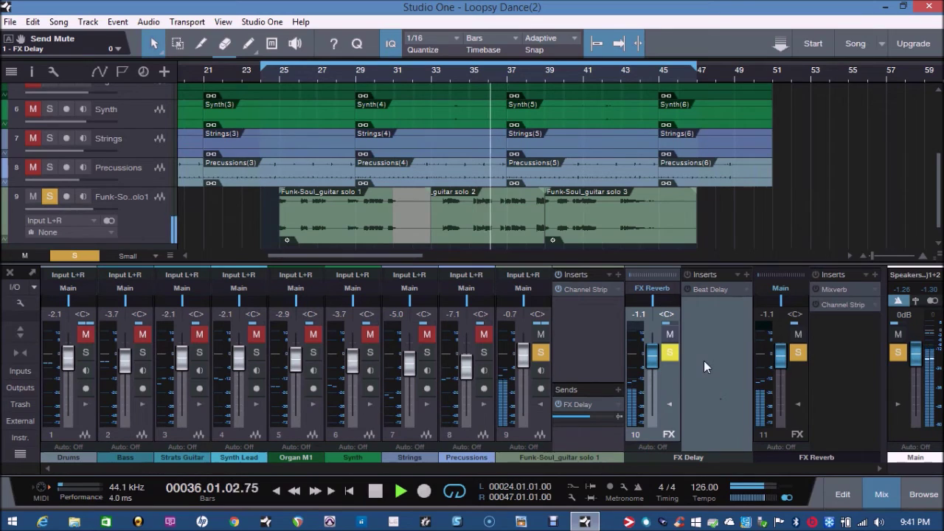
pyautogui.press('space')
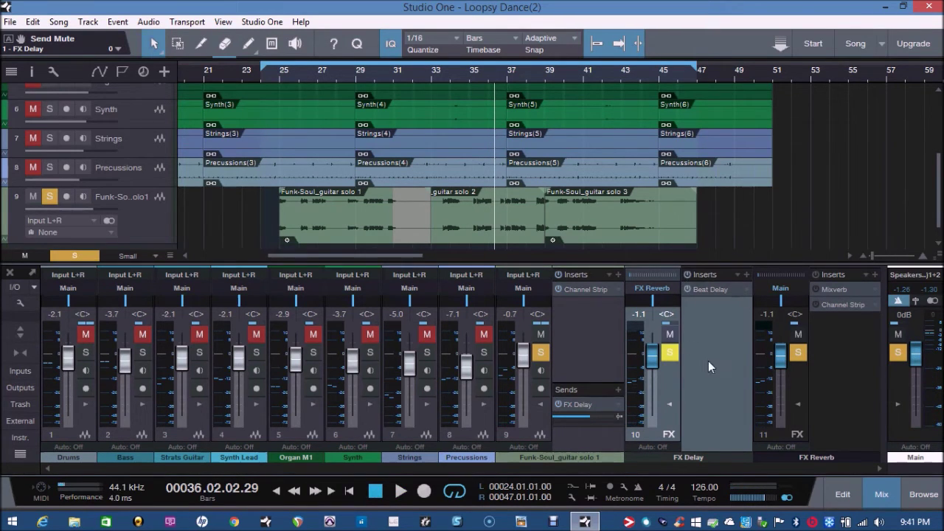
pyautogui.press('space')
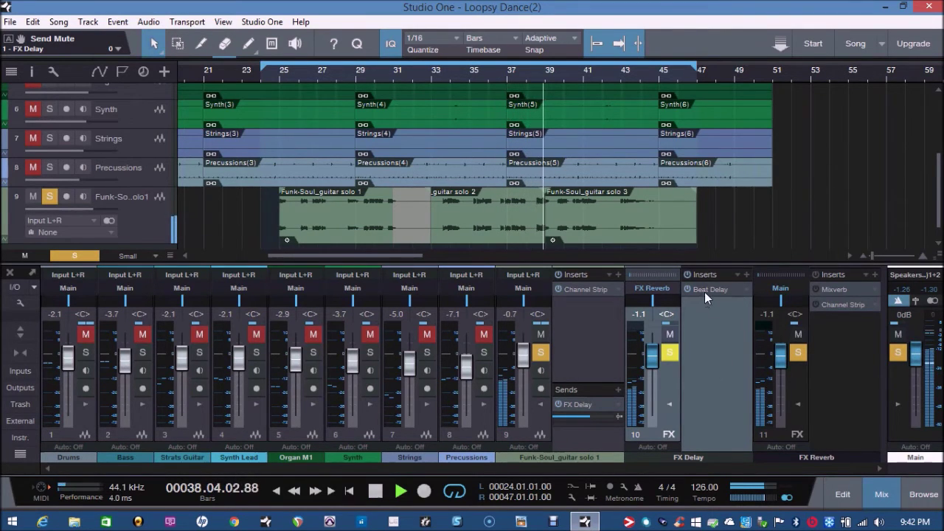
pyautogui.press('space')
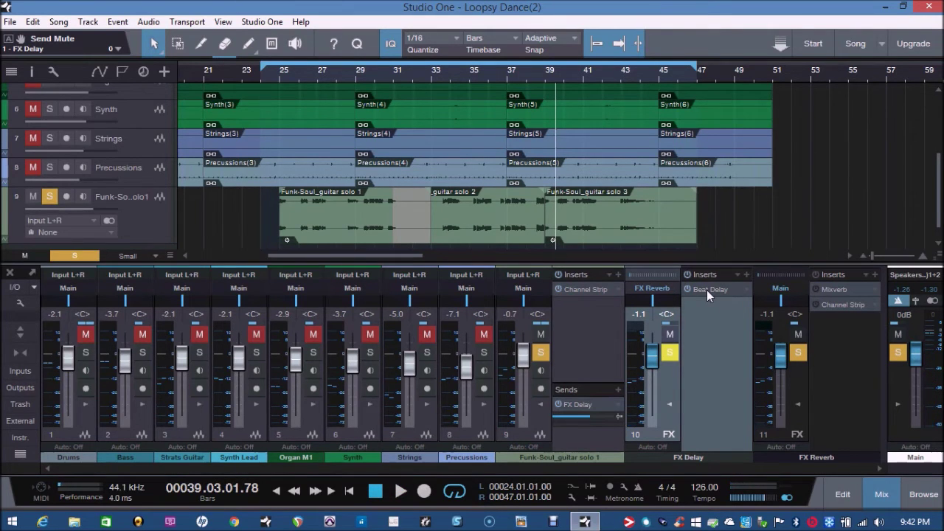
pyautogui.click(706, 290)
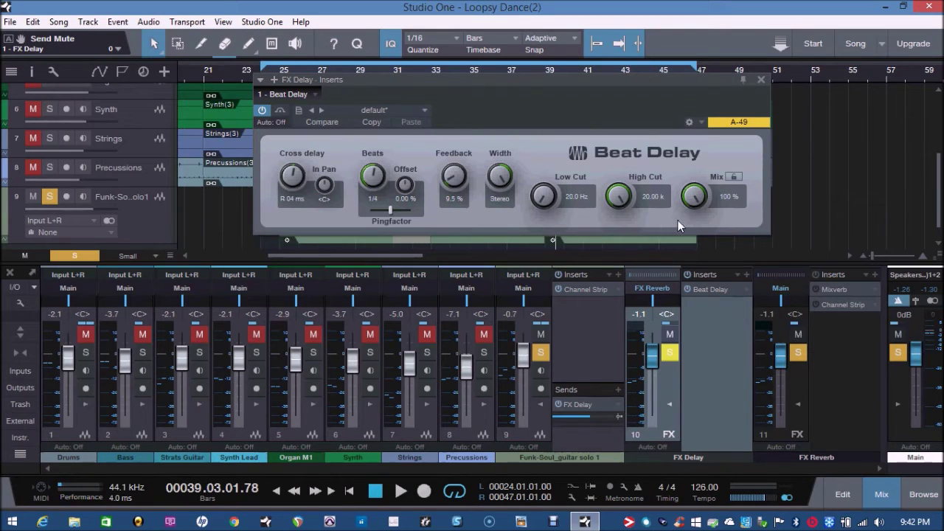
# - Play briefly to hear the FX Delay echoes, then close the Beat Delay window
pyautogui.press('space')
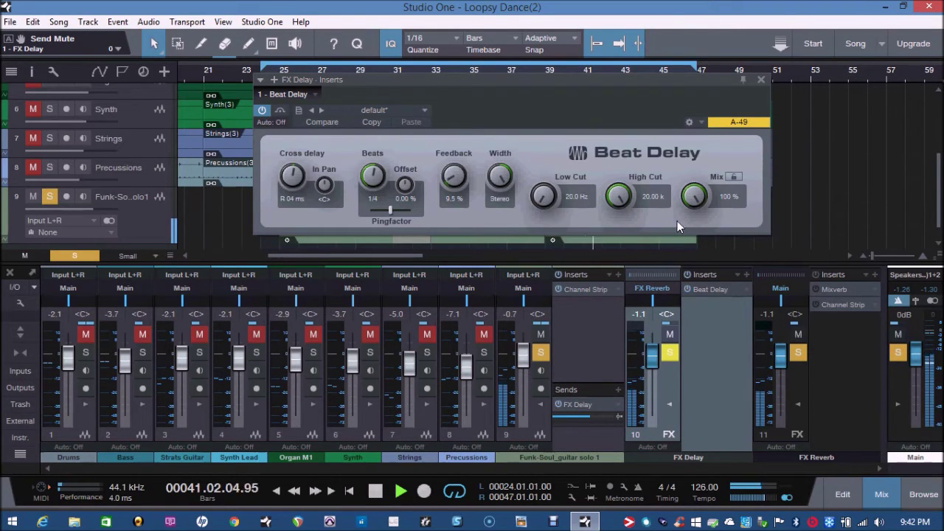
pyautogui.press('space')
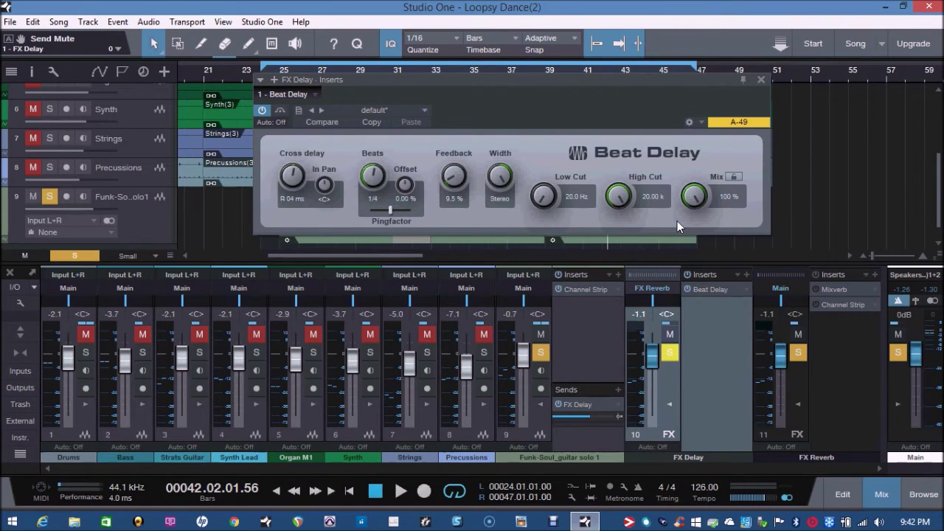
pyautogui.click(761, 81)
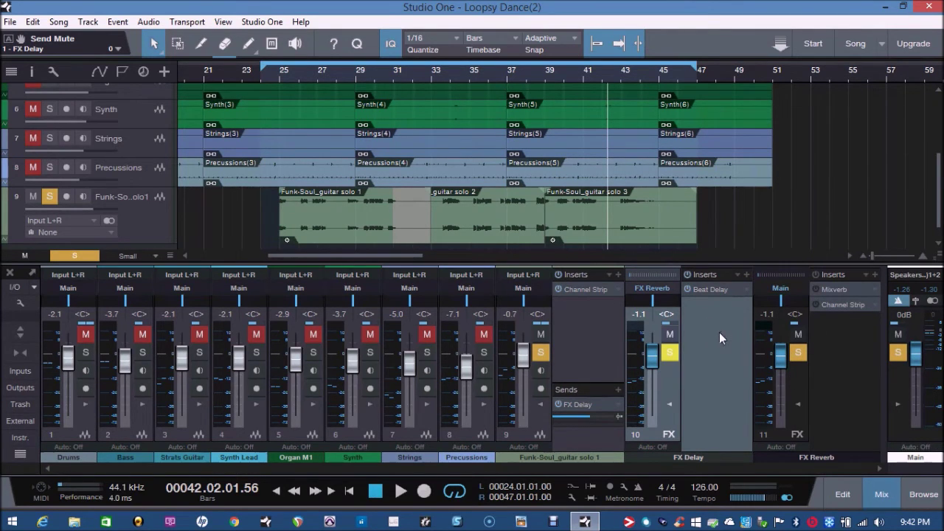
# - Play the guitar solo from bar 25 with delay and reverb, then park the playhead at bar 33
pyautogui.click(838, 347)
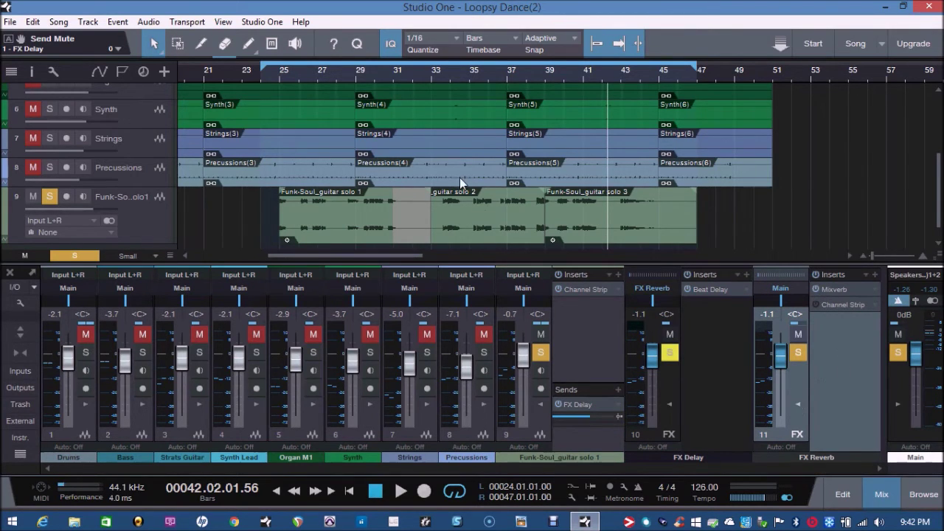
pyautogui.click(280, 72)
pyautogui.press('space')
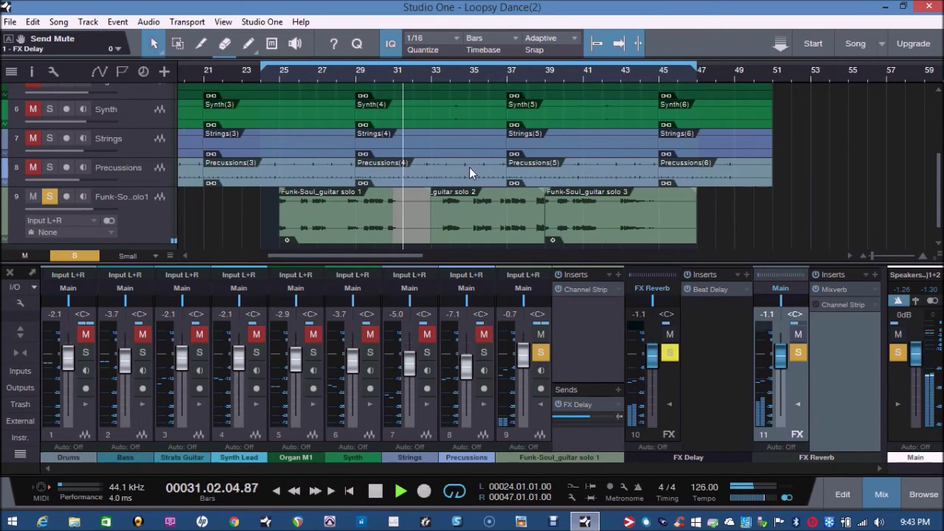
pyautogui.press('space')
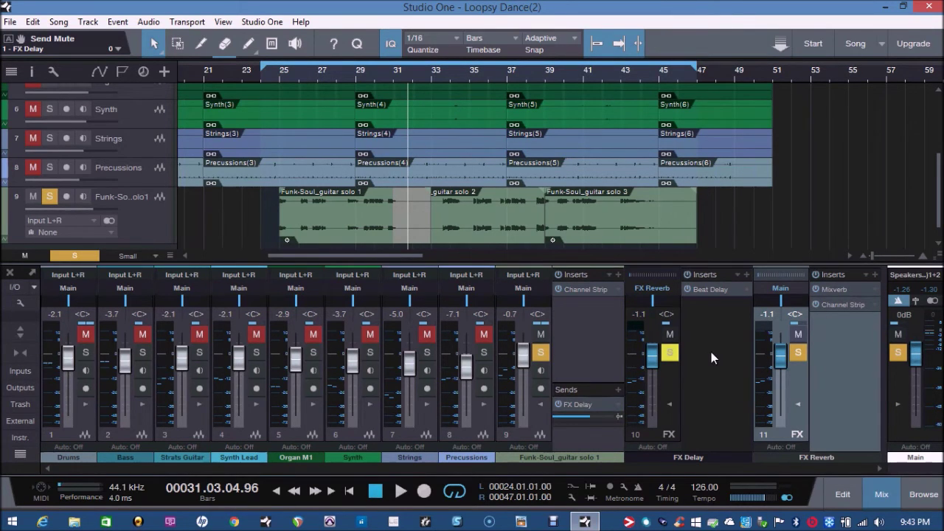
pyautogui.click(428, 72)
pyautogui.click(435, 76)
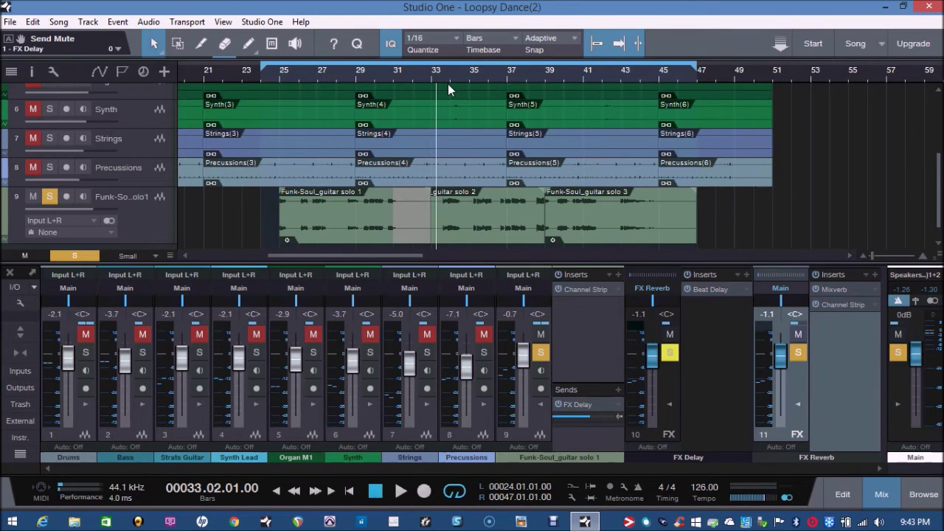
# - Play the solo from bar 33 to about bar 42, then return the playhead to bar 24
pyautogui.press('space')
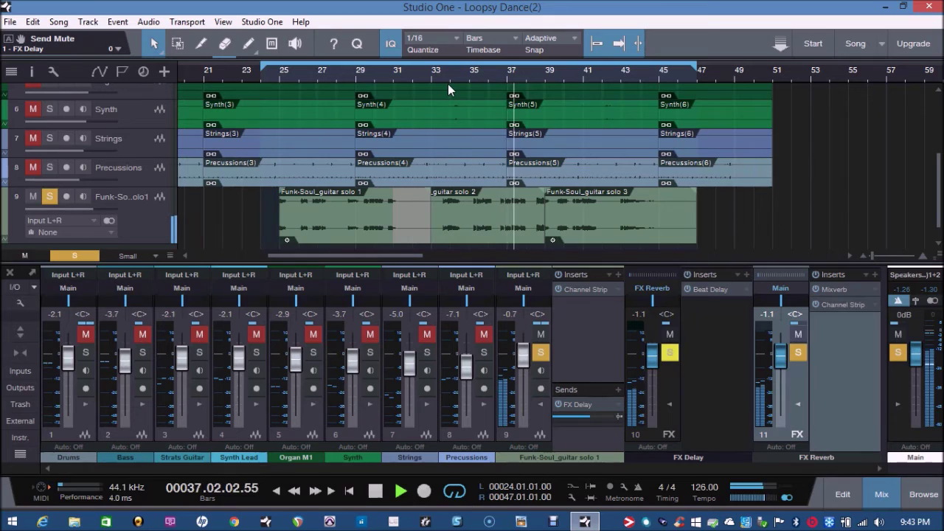
pyautogui.press('space')
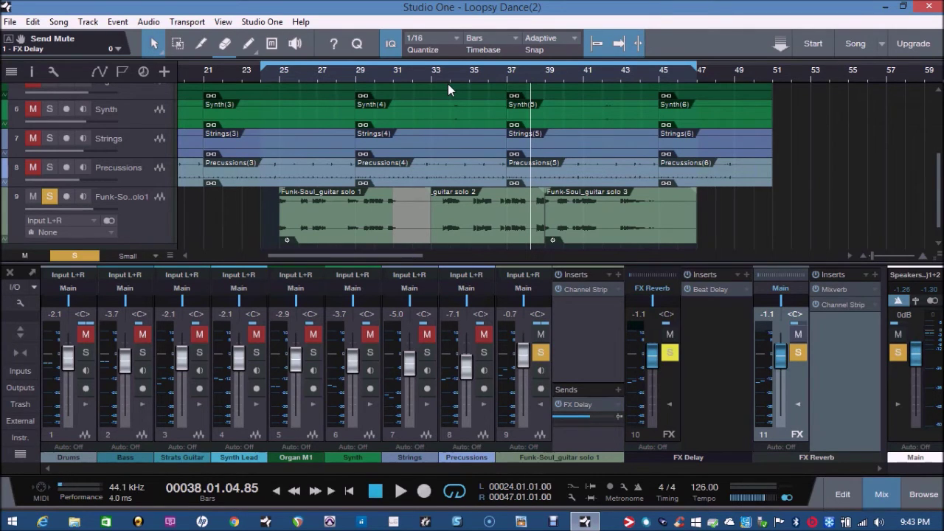
pyautogui.press('space')
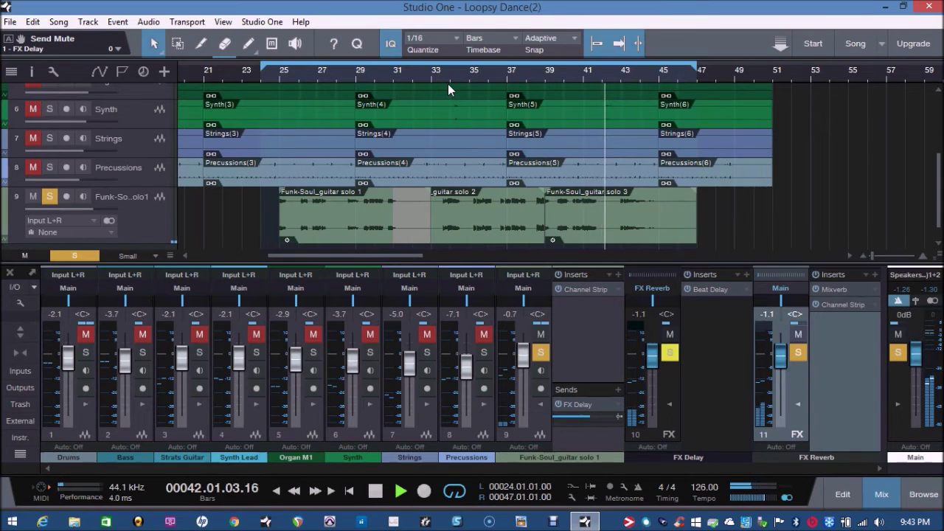
pyautogui.press('space')
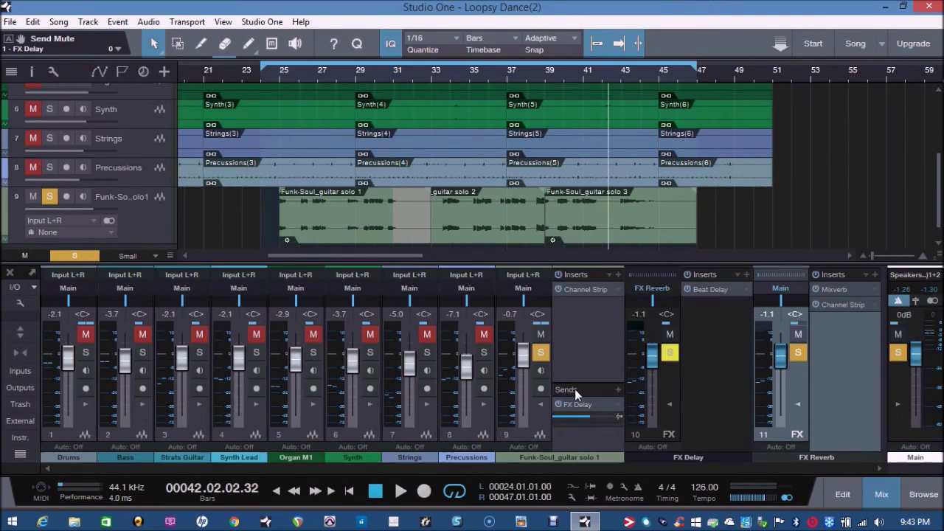
pyautogui.click(268, 73)
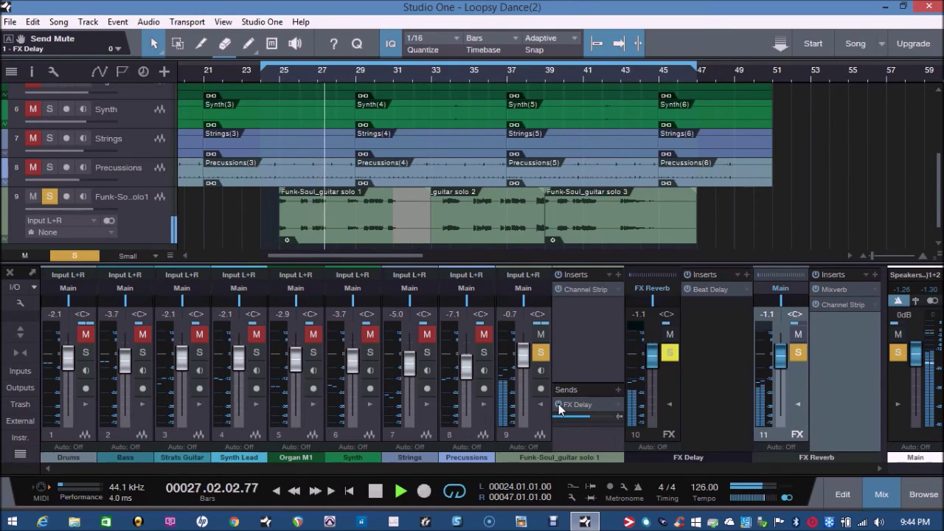
# - Mute the guitar's FX Delay send during playback to hear it without echoes, then stop
pyautogui.click(558, 405)
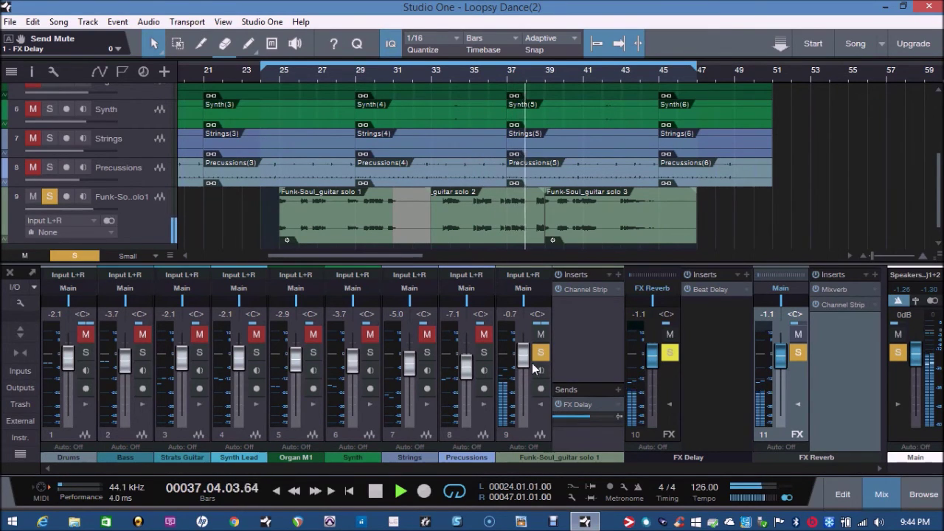
pyautogui.press('space')
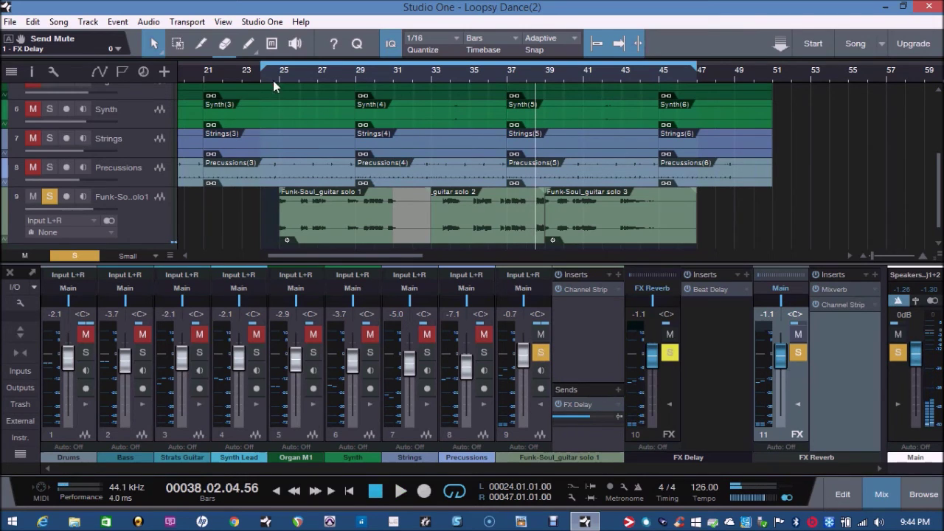
# - Return to bar 24, unsolo the guitar channel, and solo then unsolo FX Delay
pyautogui.click(271, 69)
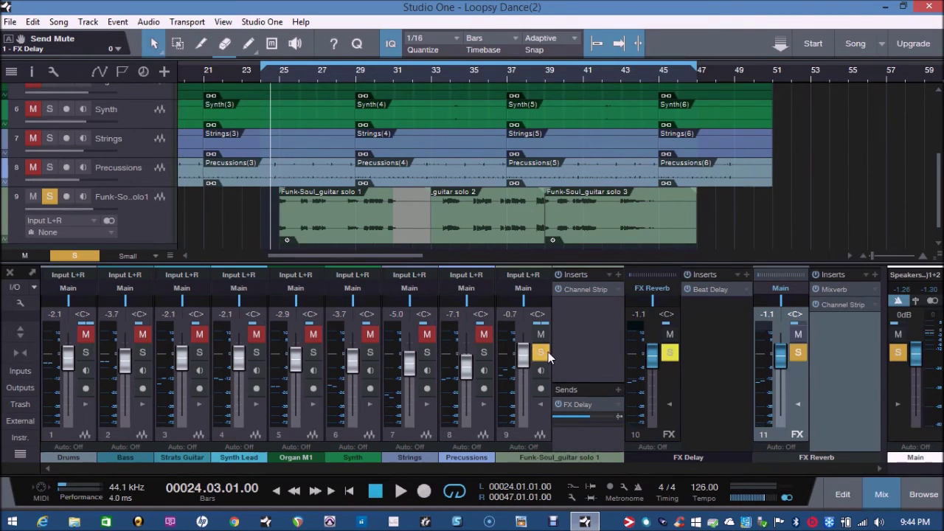
pyautogui.click(669, 353)
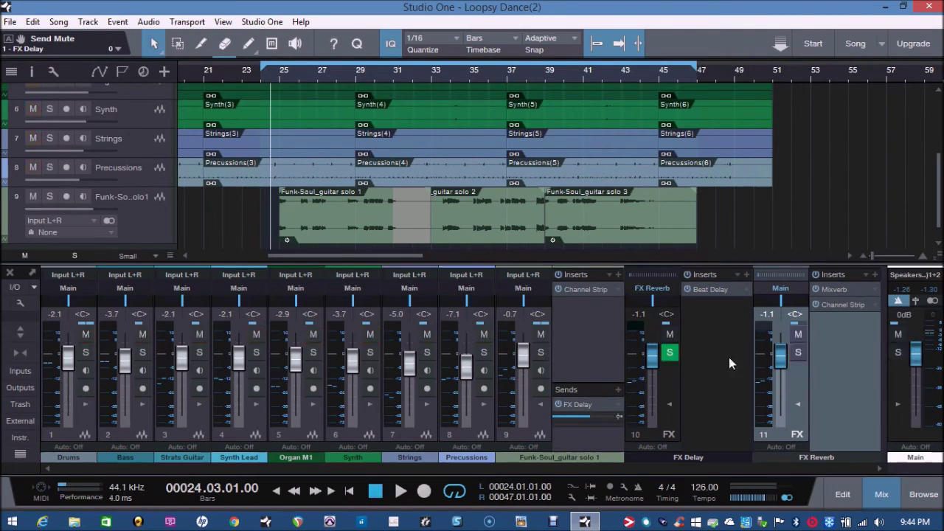
pyautogui.click(668, 353)
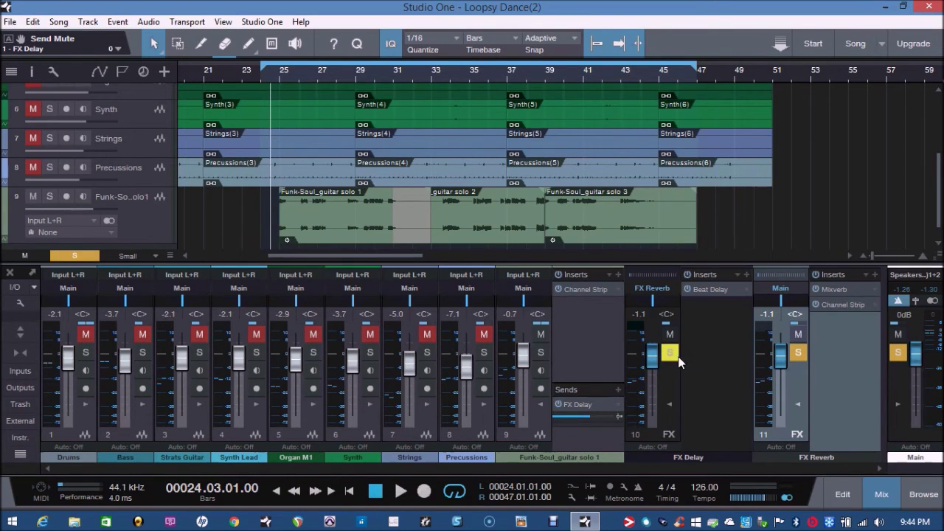
pyautogui.click(670, 354)
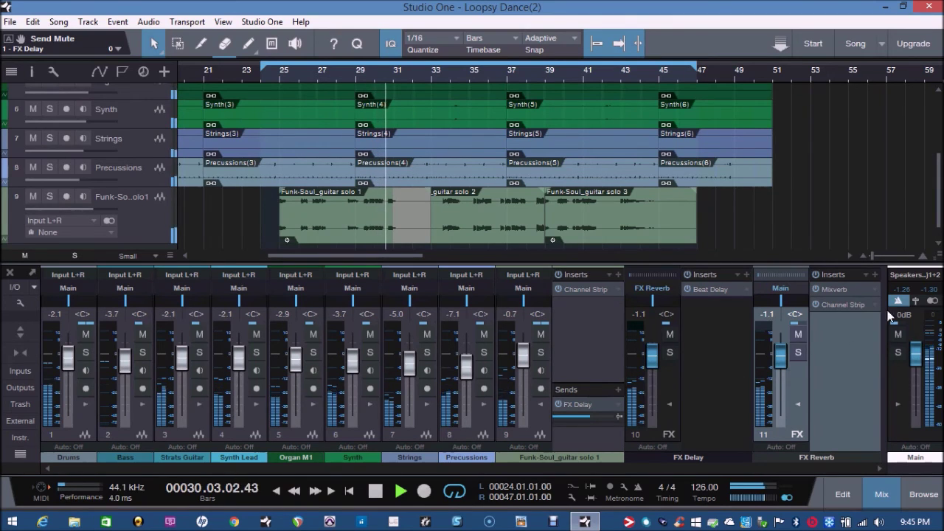
pyautogui.click(833, 289)
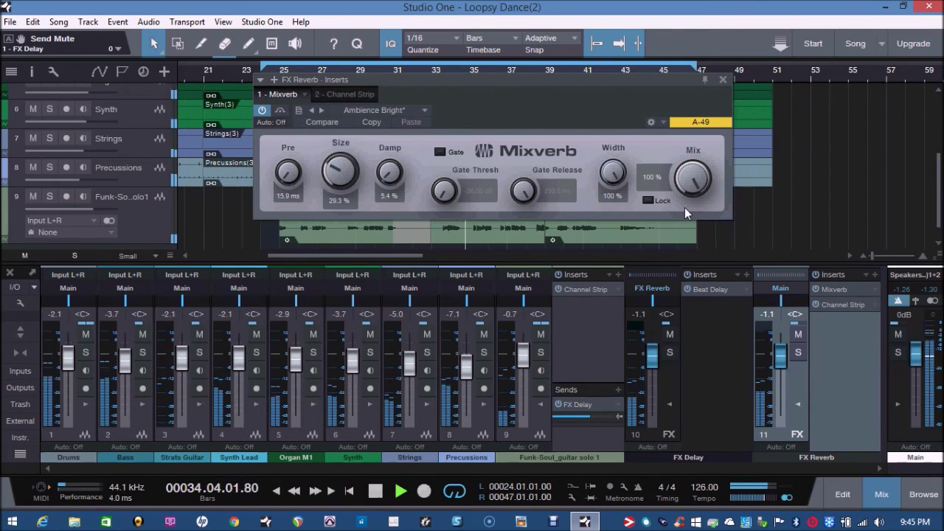
pyautogui.click(723, 80)
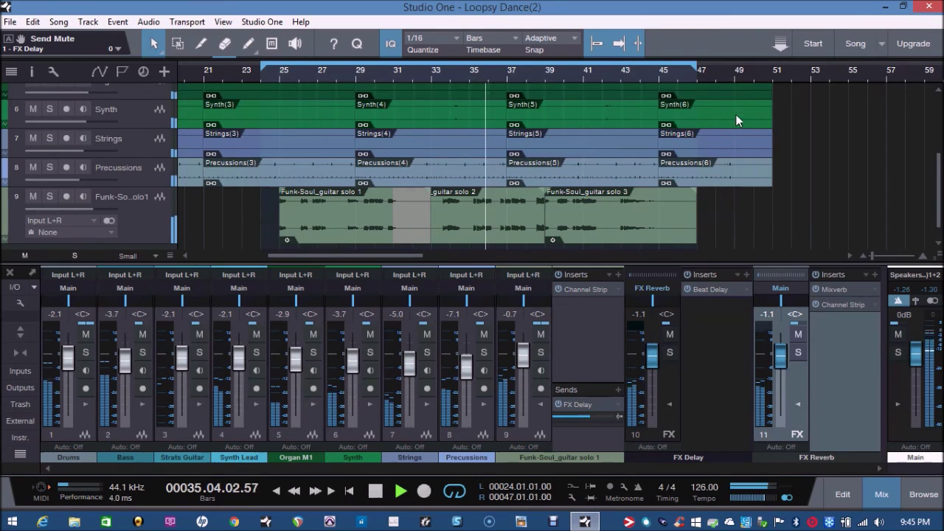